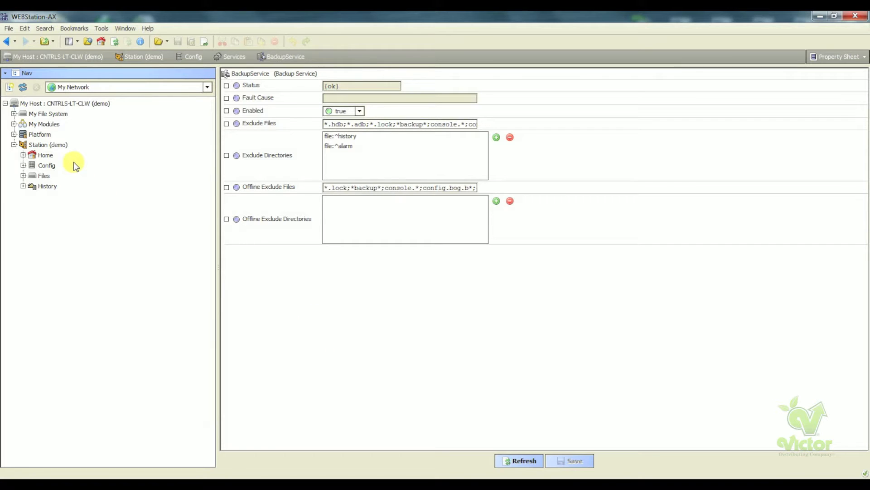
- Open the property sheet of the BackupService under the demo station's Config > Services
left_click(22, 166)
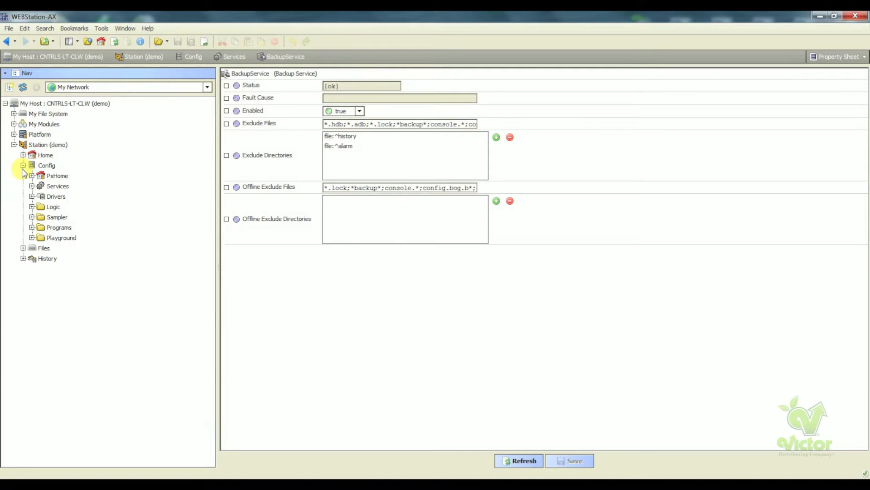
left_click(32, 186)
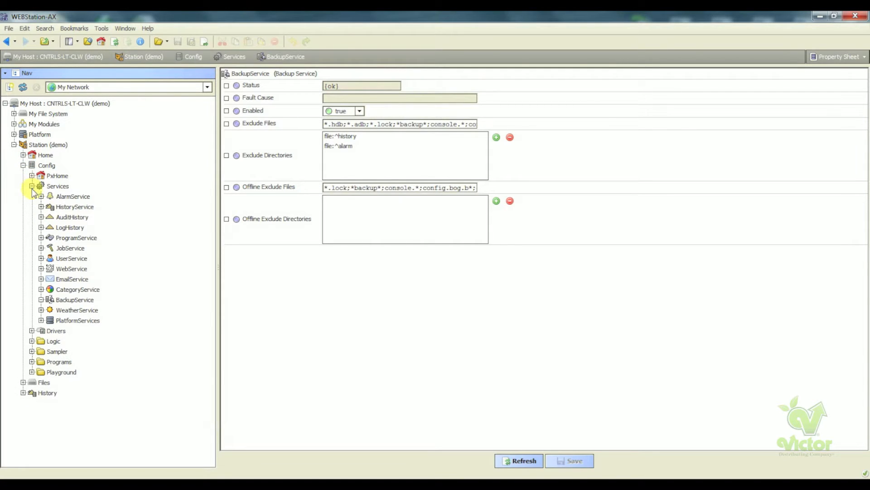
left_click(77, 300)
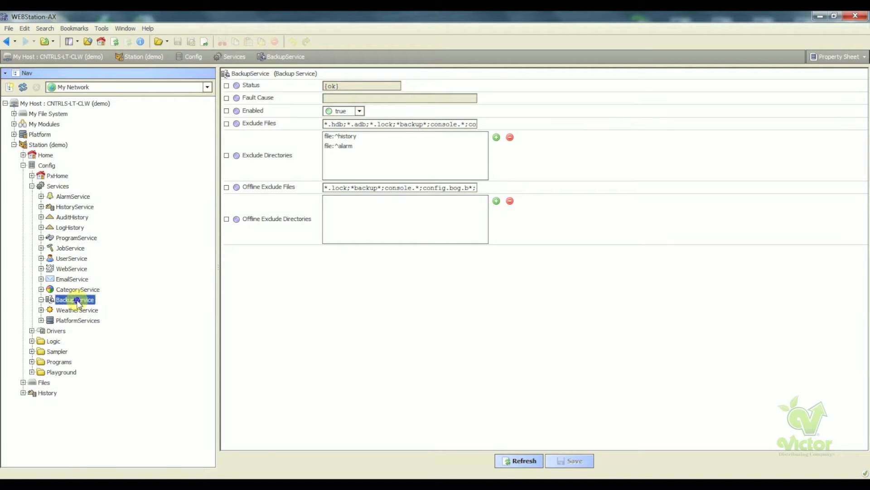
right_click(77, 300)
mouse_move(109, 239)
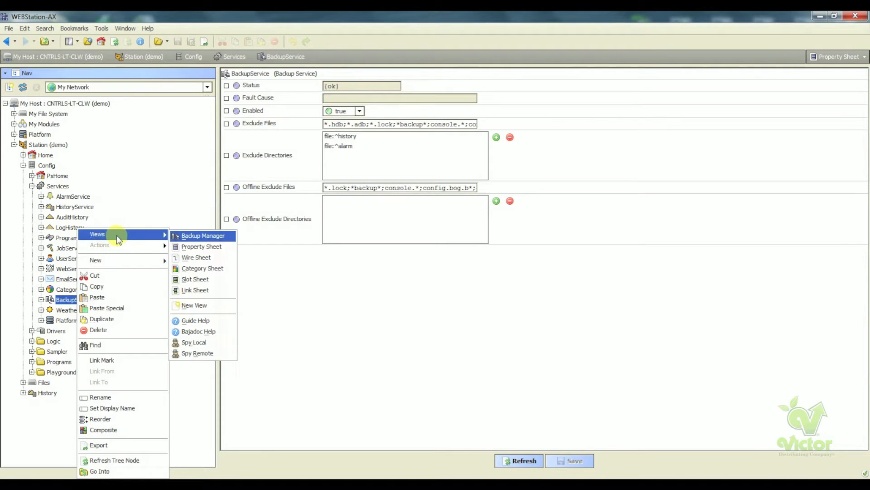
left_click(191, 246)
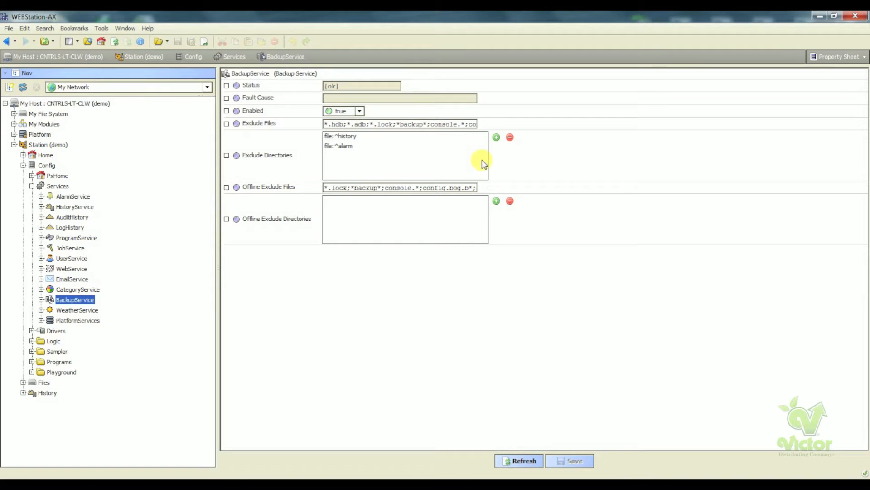
- Remove ^history and ^alarm from Exclude Directories, delete *.hdb;*.adb; from Exclude Files, and save the backup settings
left_click(356, 140)
left_click(510, 137)
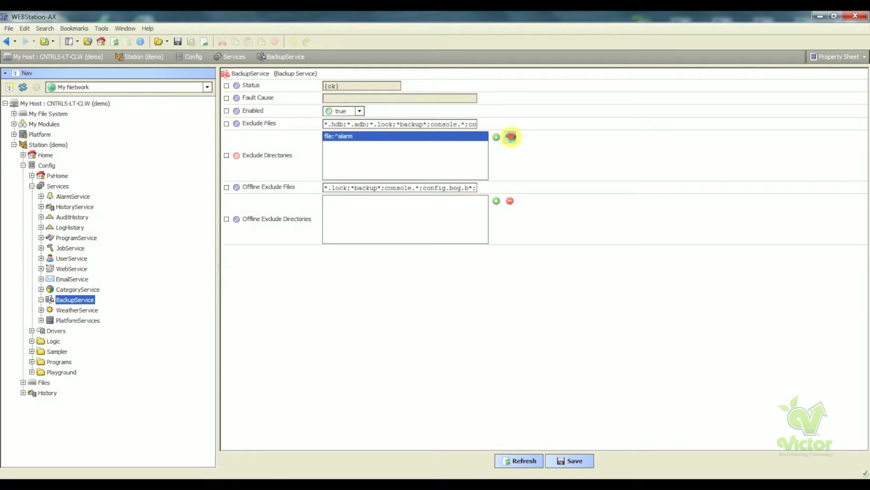
left_click(509, 137)
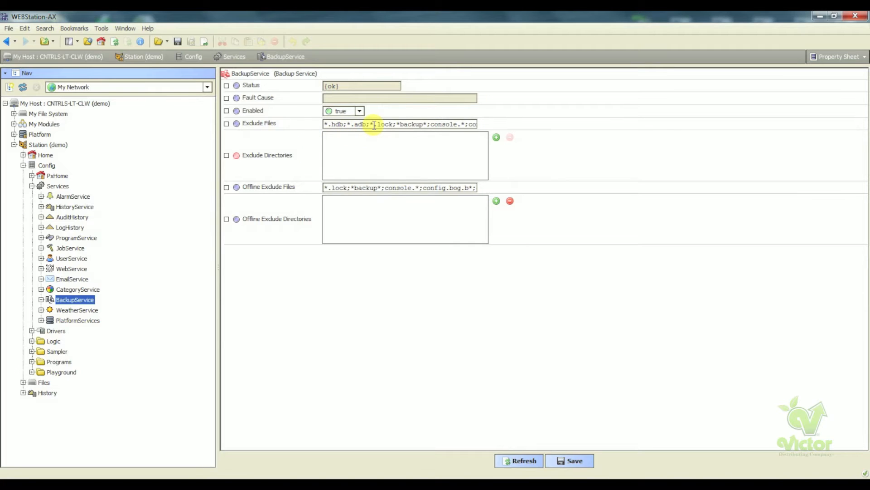
left_click_drag(370, 125, 323, 125)
key("Delete")
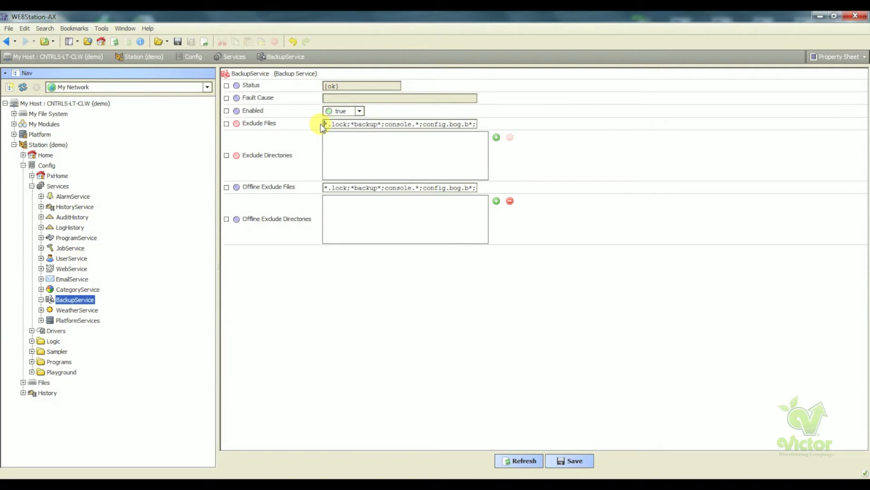
left_click(580, 461)
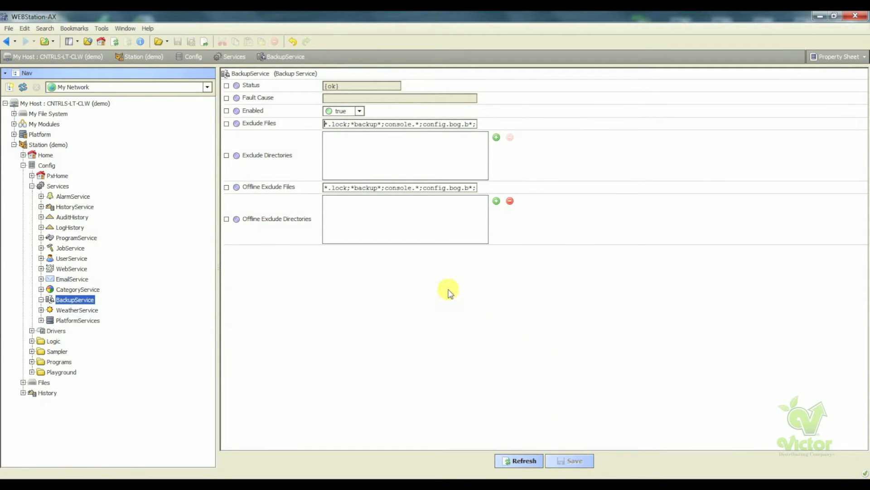
- Back up the demo station from the Backup Manager as backup_demo_160405_1437.dist and widen the Timestamp column in the backups list
double_click(91, 301)
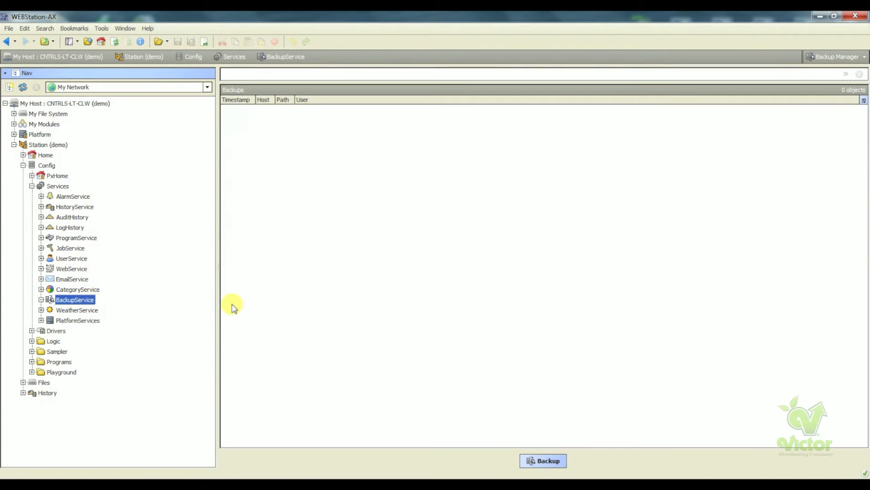
left_click(562, 465)
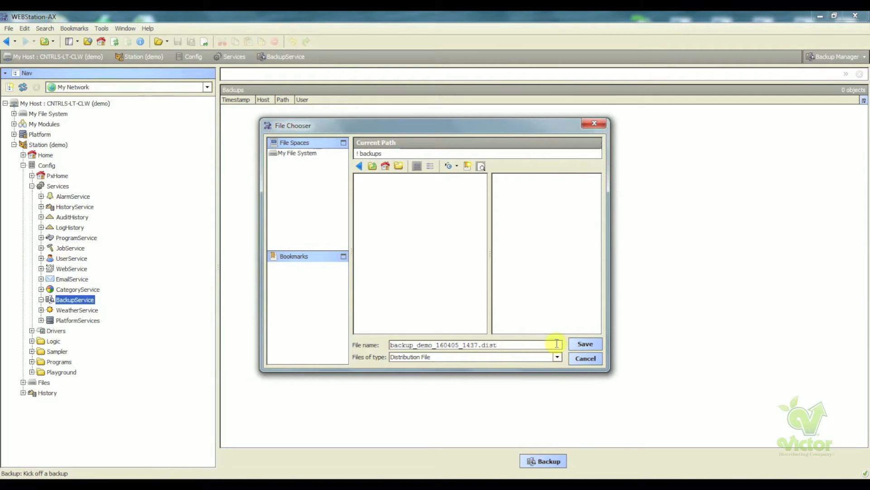
left_click(584, 344)
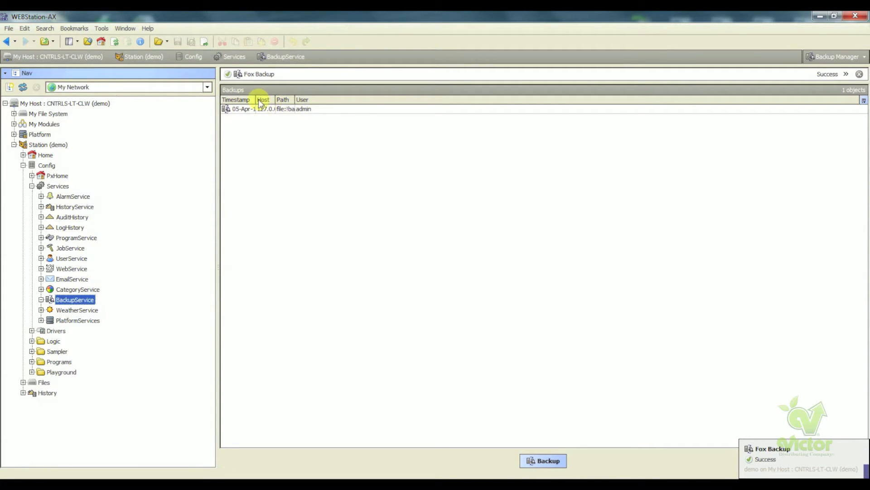
left_click_drag(255, 100, 452, 100)
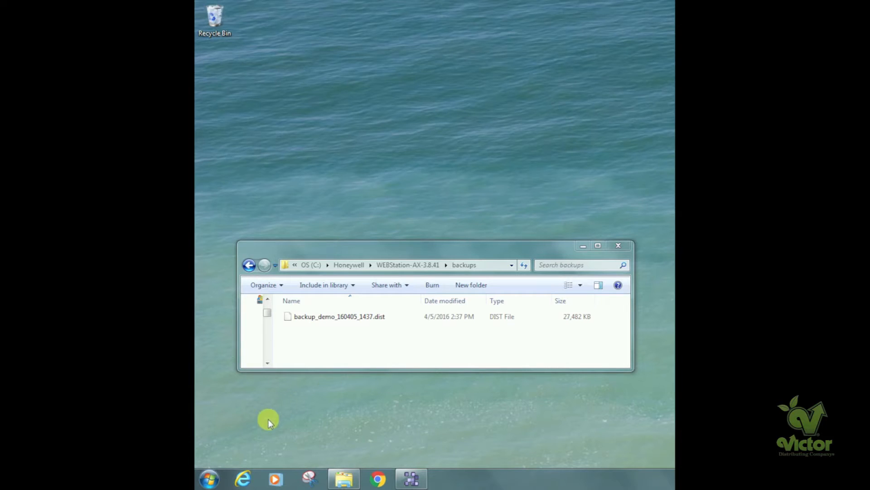
- Launch the WEBStation-N4 4.1.27.16 Console and place its window above the backups folder window
left_click(209, 479)
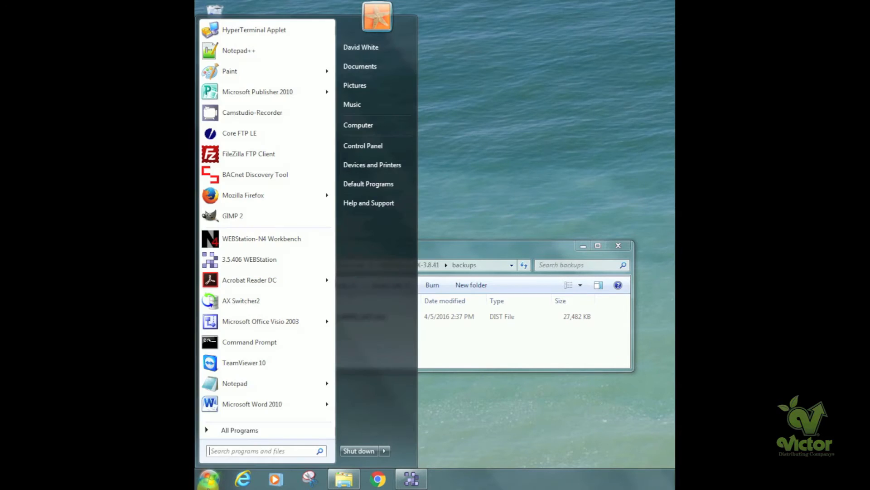
left_click(250, 432)
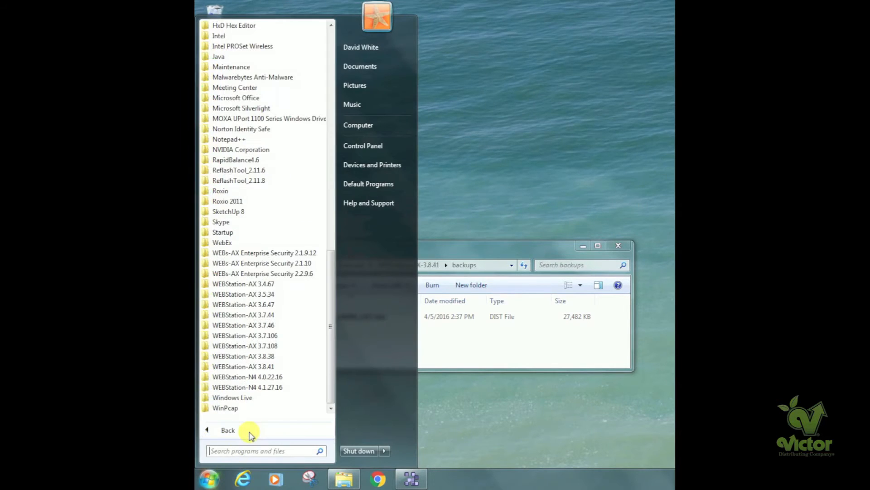
left_click(248, 387)
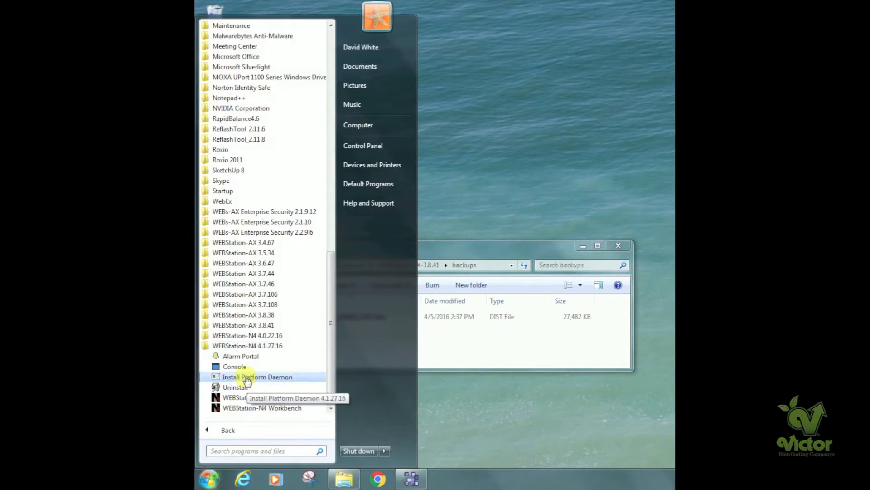
left_click(235, 367)
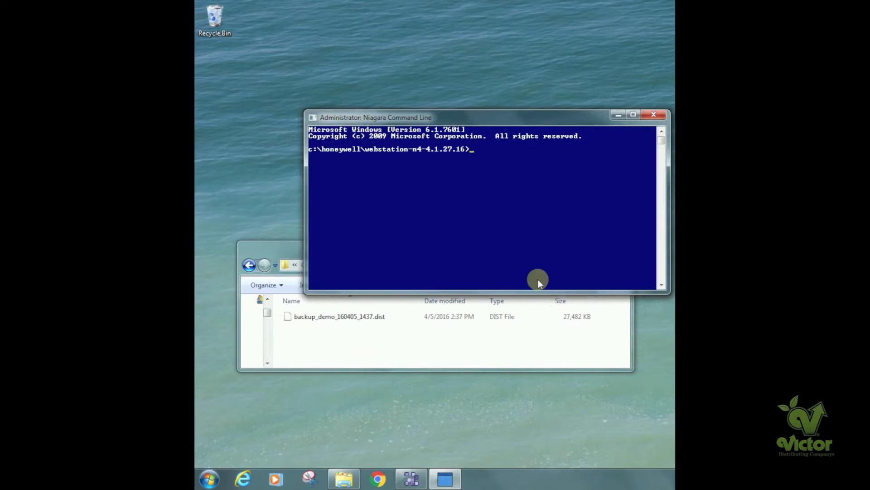
left_click_drag(552, 118, 487, 58)
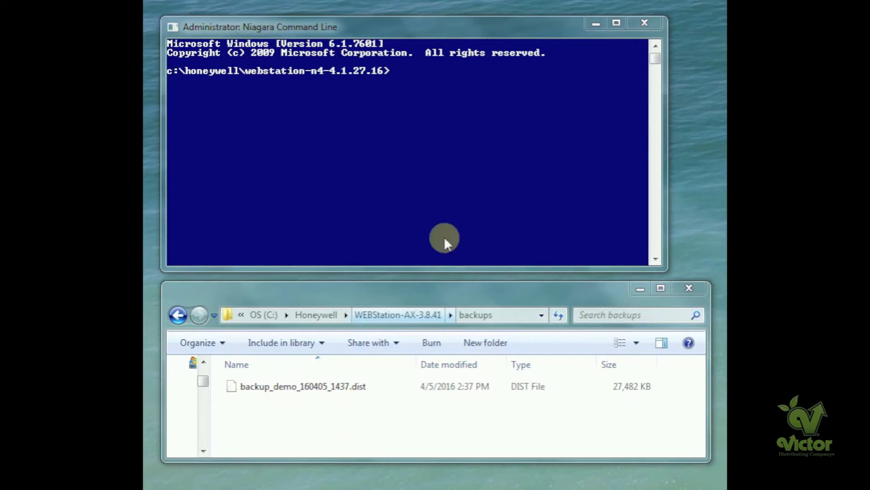
- Try to migrate the backup by running n4mig C:\Honeywell\WEBStation-AX-3.8.41\backups\backup_demo_160405_143.dist
left_click(458, 86)
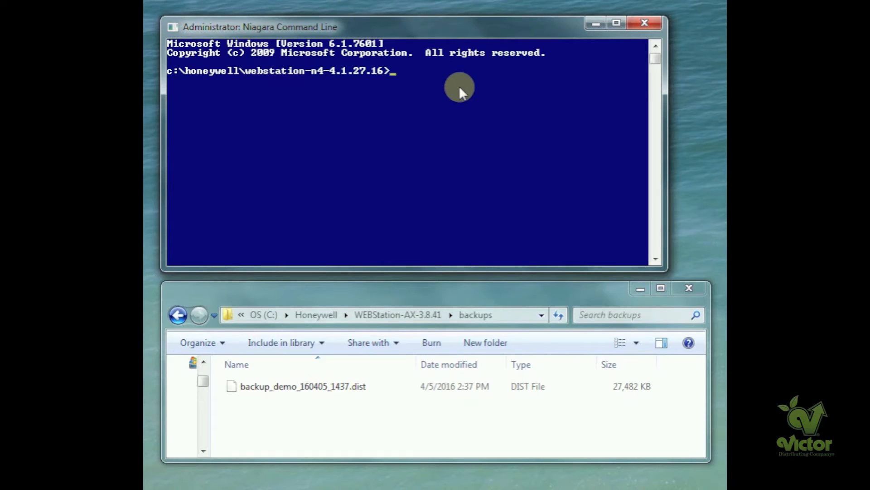
type("n4")
type("mig")
type("C")
type(":\\Honeyw")
type("ell")
type("\\")
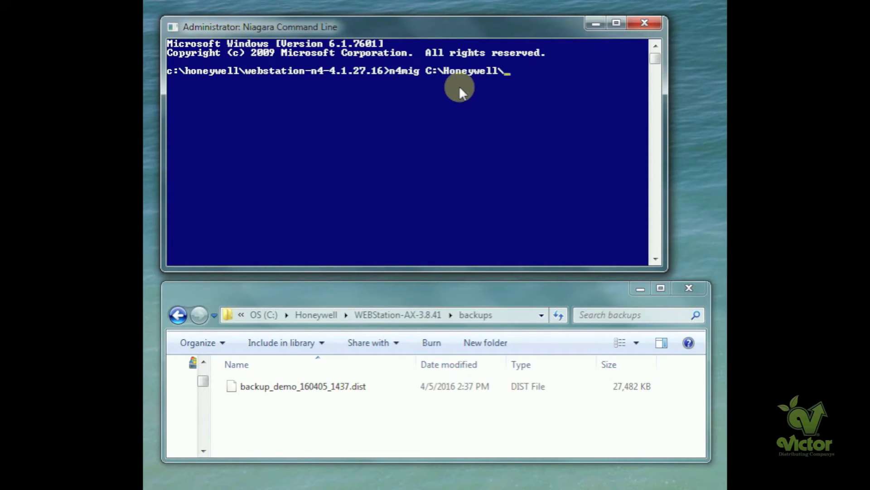
type("WEBStation-")
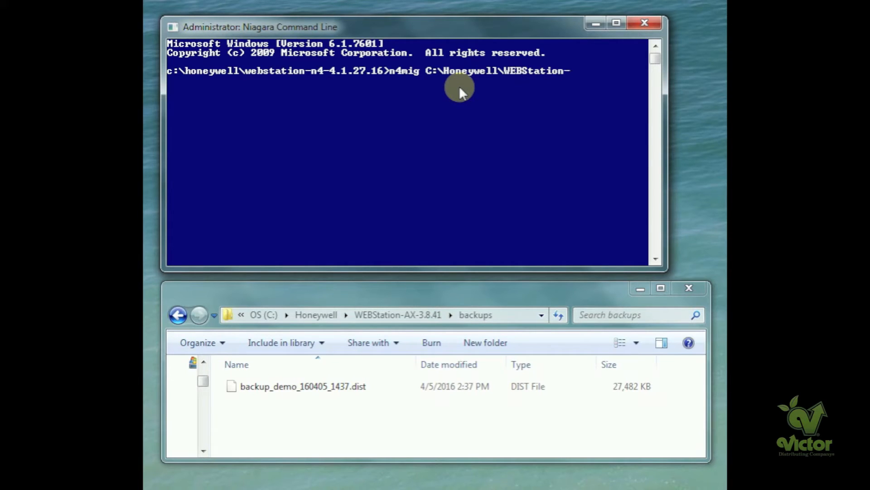
type("AX-3.8.41\\backup")
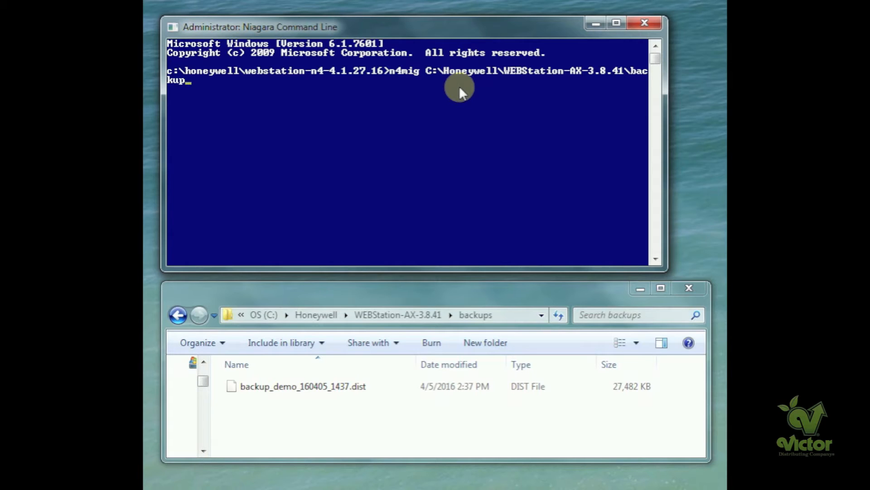
type("s\\backup")
type("_demo")
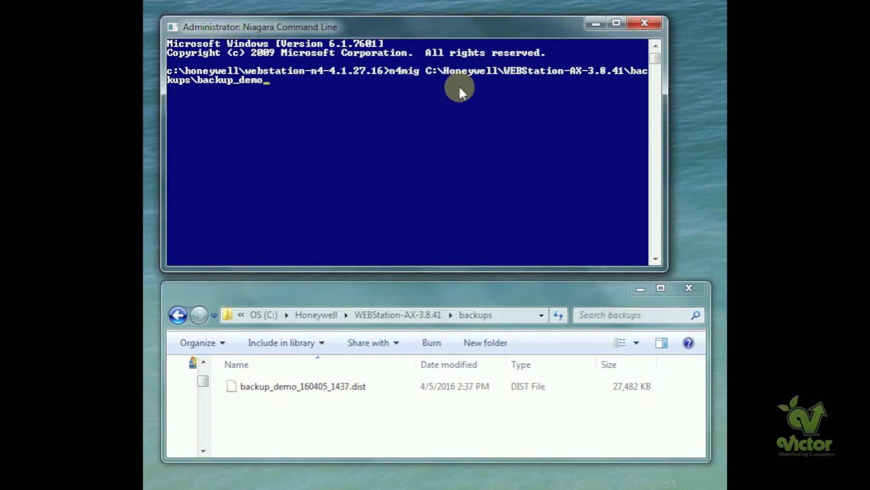
type("_160405_143")
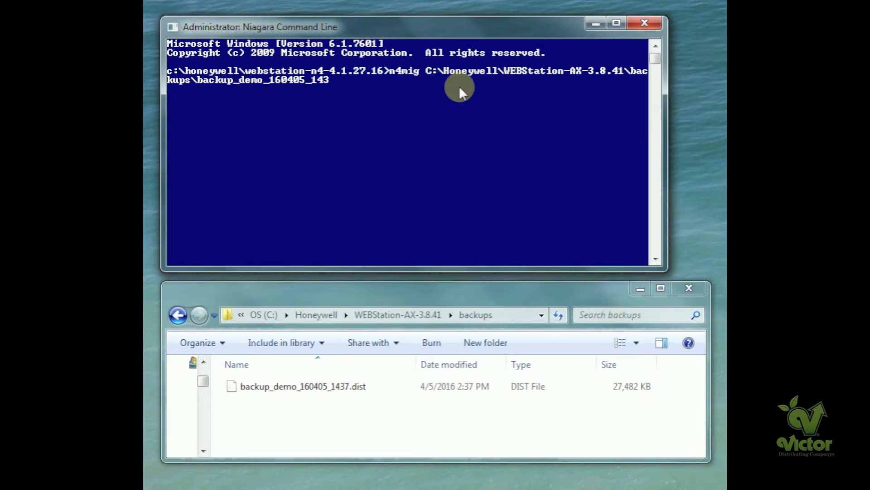
type(".dist")
key("Return")
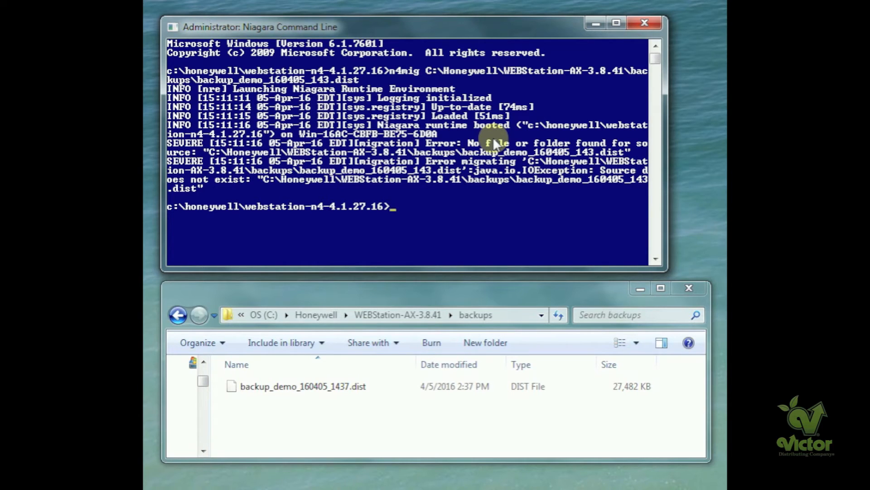
- Correct the file name in the previous n4mig command to backup_demo_160405_1437.dist and run it again
key("Up")
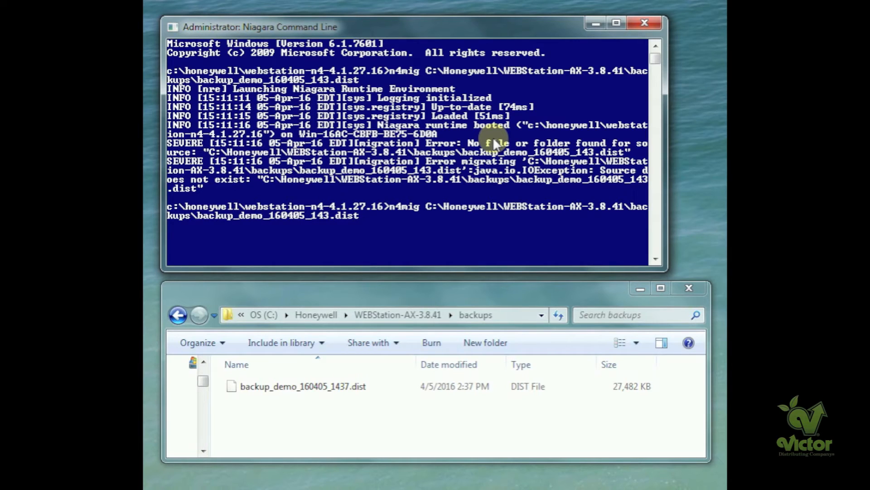
key("Left")
type("7")
key("Return")
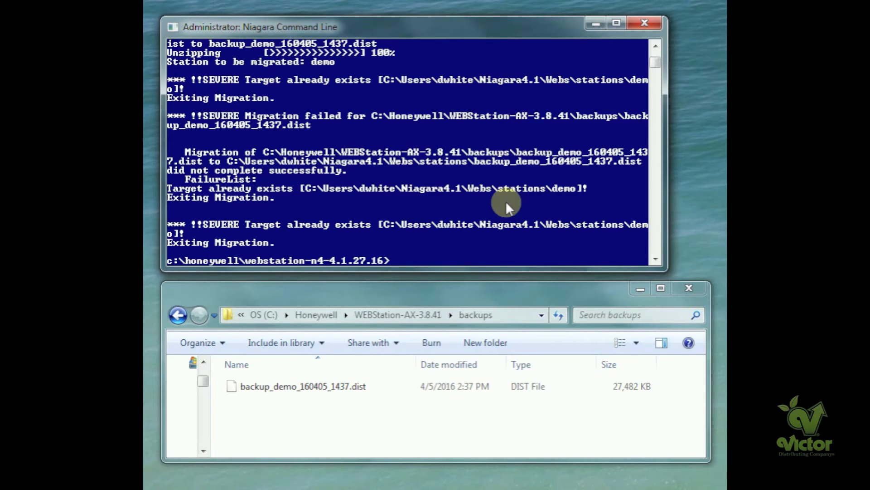
- Rerun the n4mig command with the -o option and choose migration template 1, the Controller Migration Template
key("Up")
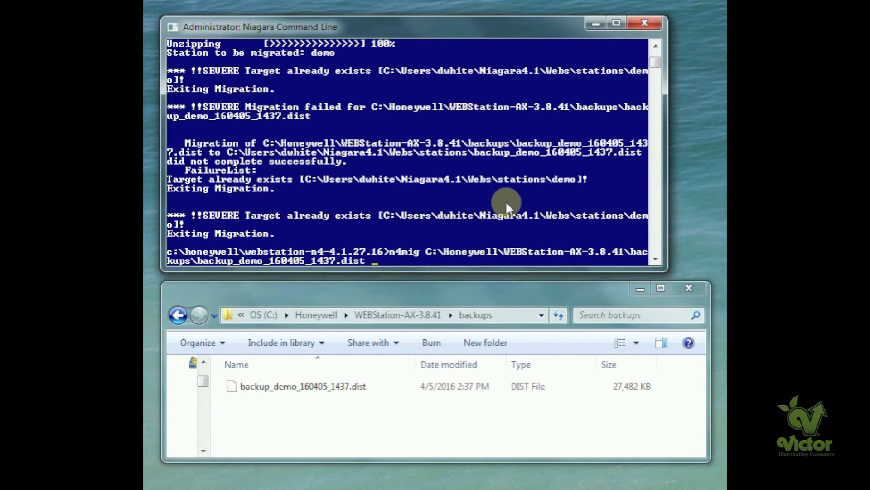
type("-o")
key("Return")
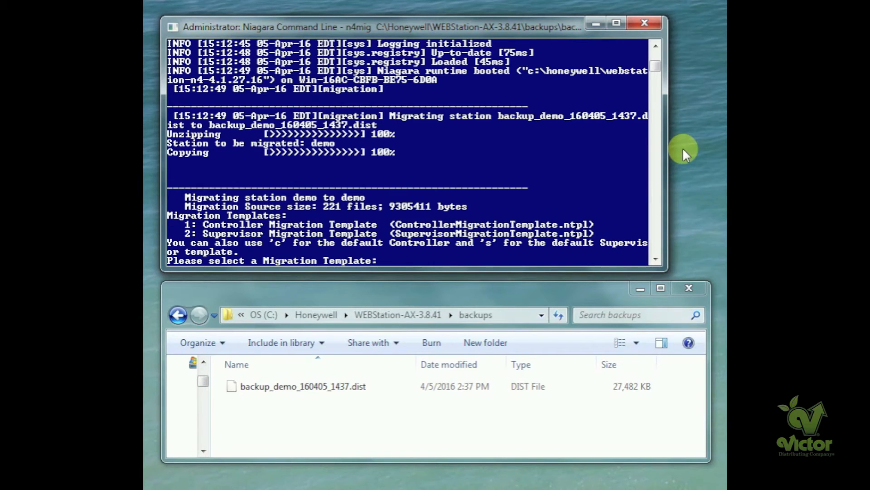
type("1")
key("Return")
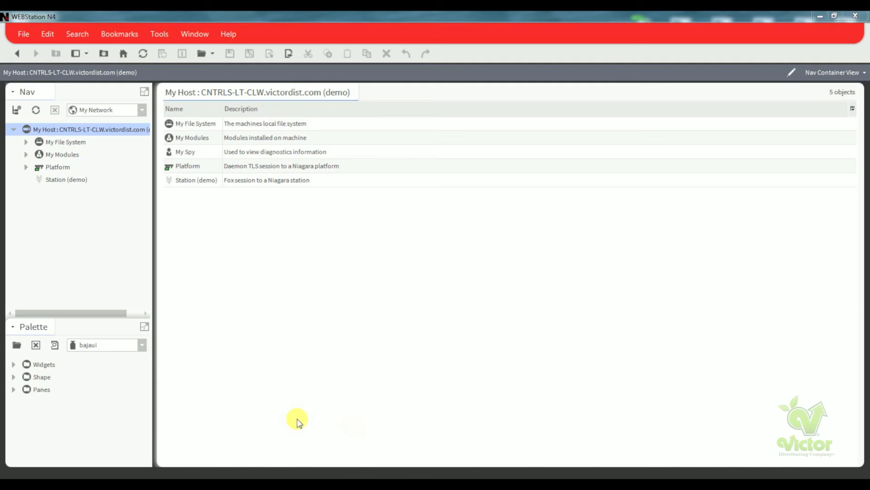
- View the platform's Application Director, and start copying the local demo station to localhost with the Station Copier
left_click(26, 167)
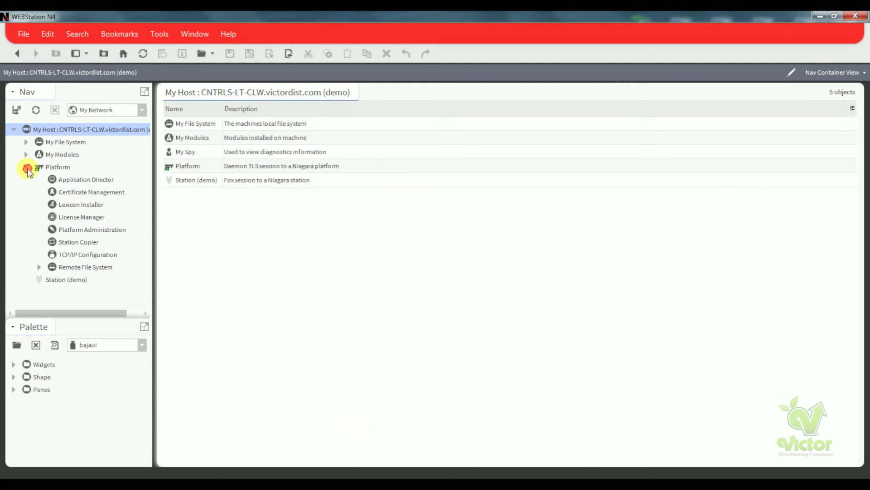
left_click(73, 179)
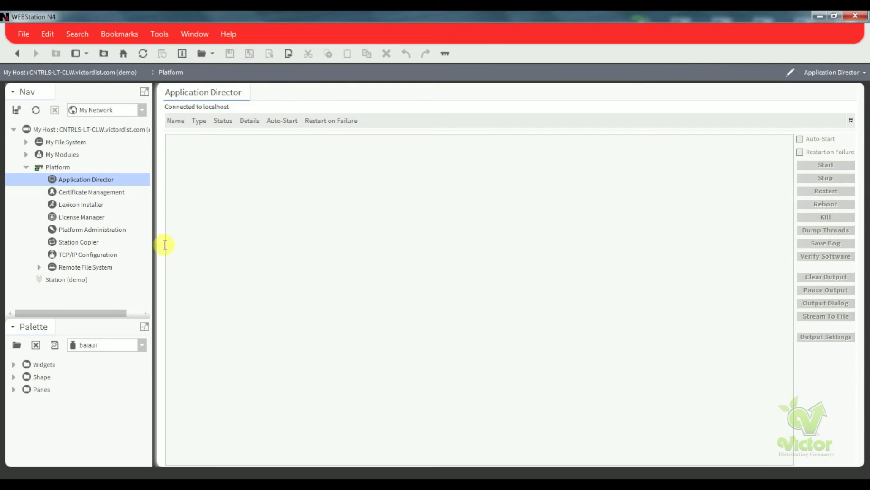
left_click(88, 242)
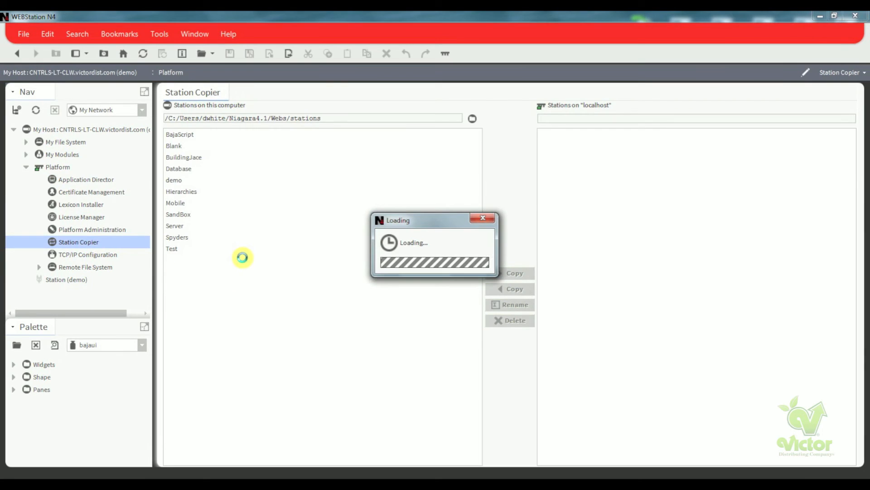
left_click(181, 183)
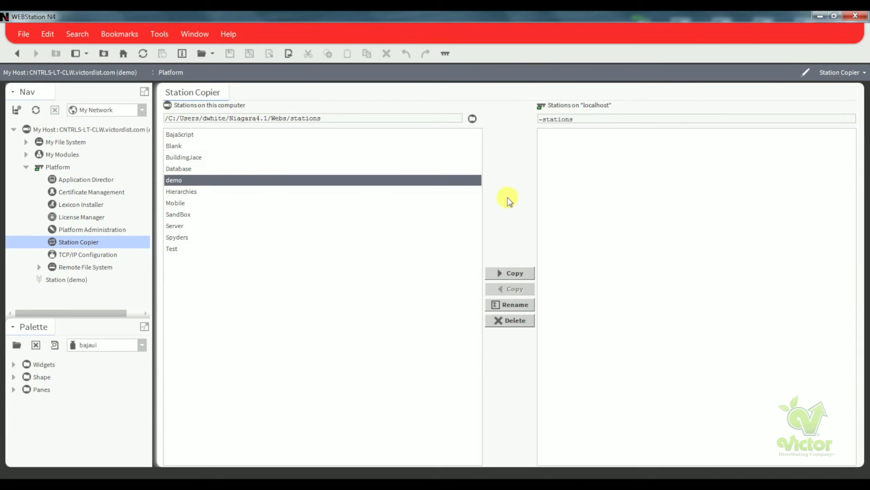
left_click(512, 273)
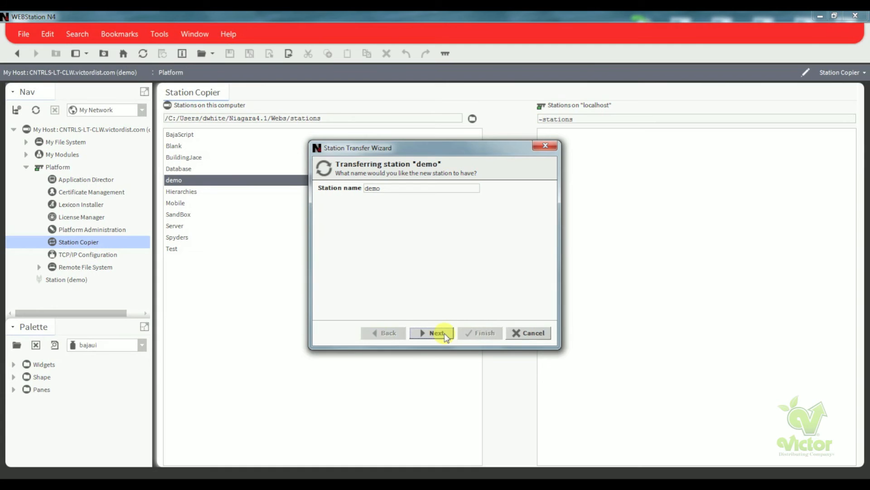
- Transfer the station under the name demo, copying files from all directories, with start after install and auto-start enabled
left_click(436, 333)
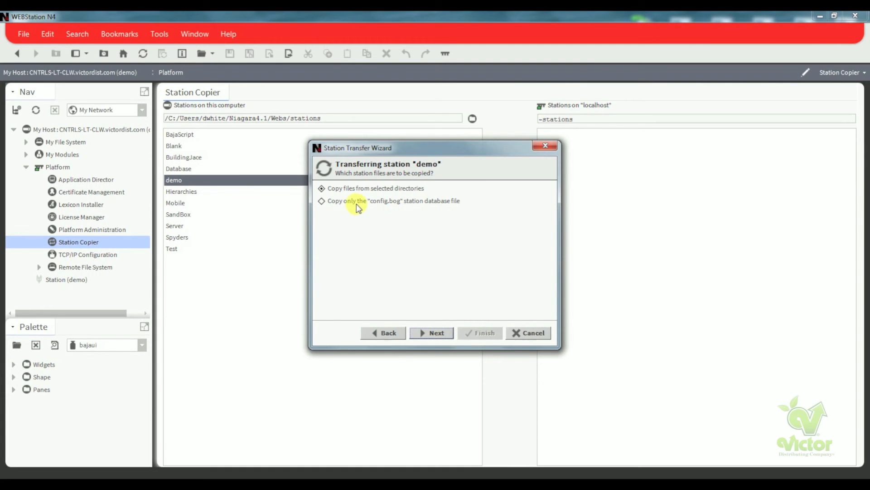
left_click(439, 336)
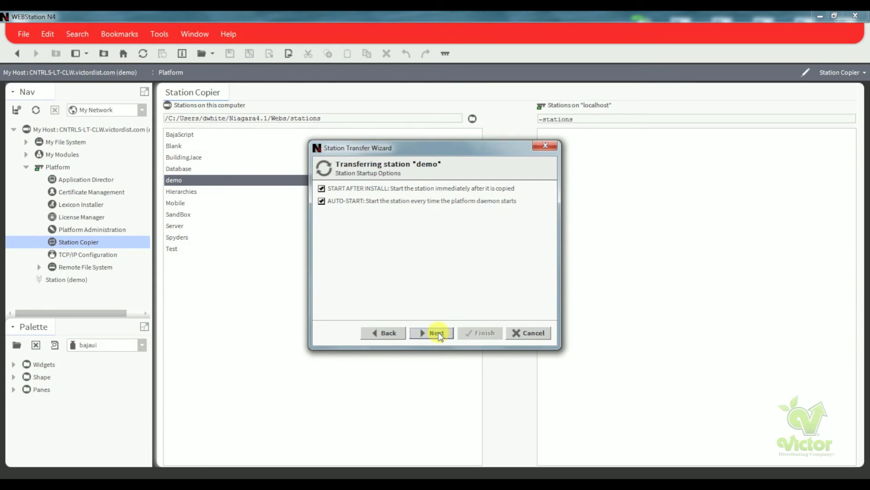
left_click(438, 334)
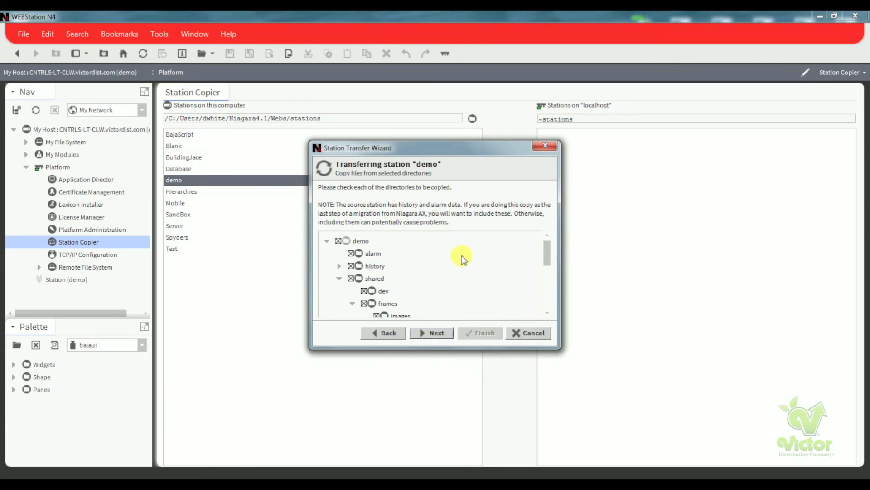
mouse_move(548, 253)
left_mouse_down()
mouse_move(548, 295)
mouse_move(556, 238)
left_mouse_up()
left_click(436, 334)
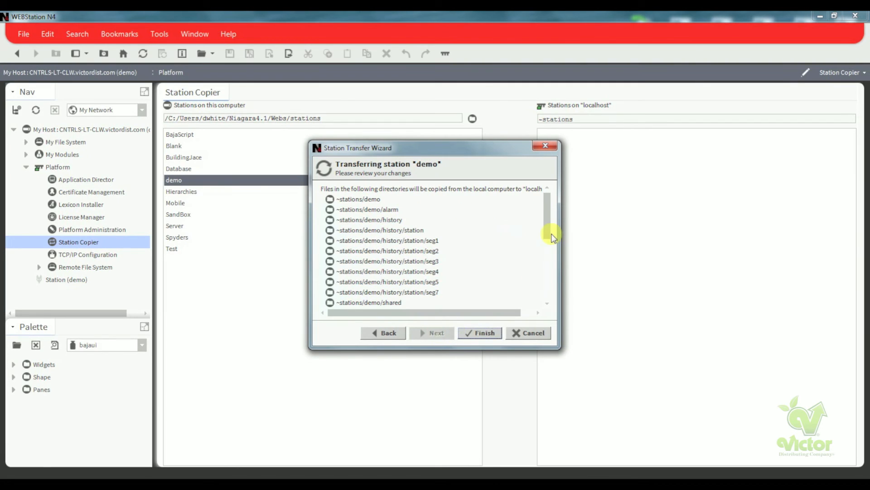
mouse_move(548, 219)
left_mouse_down()
mouse_move(544, 271)
mouse_move(552, 207)
left_mouse_up()
left_click(485, 336)
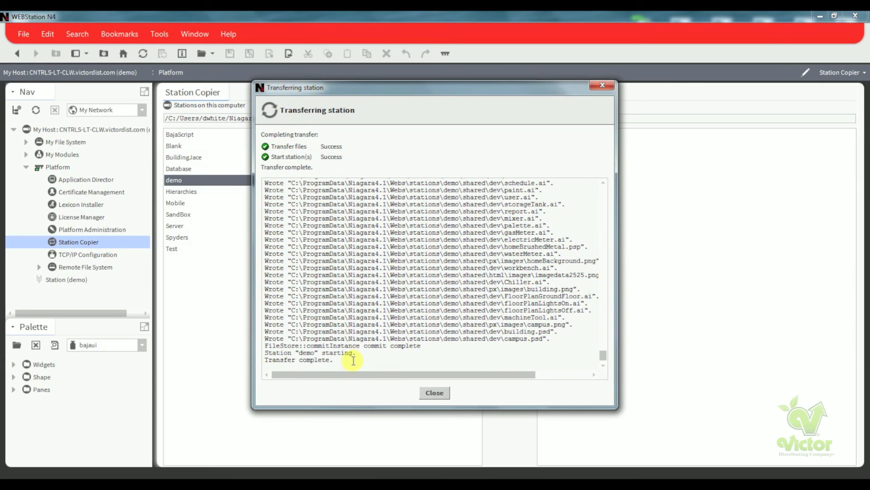
left_click(430, 393)
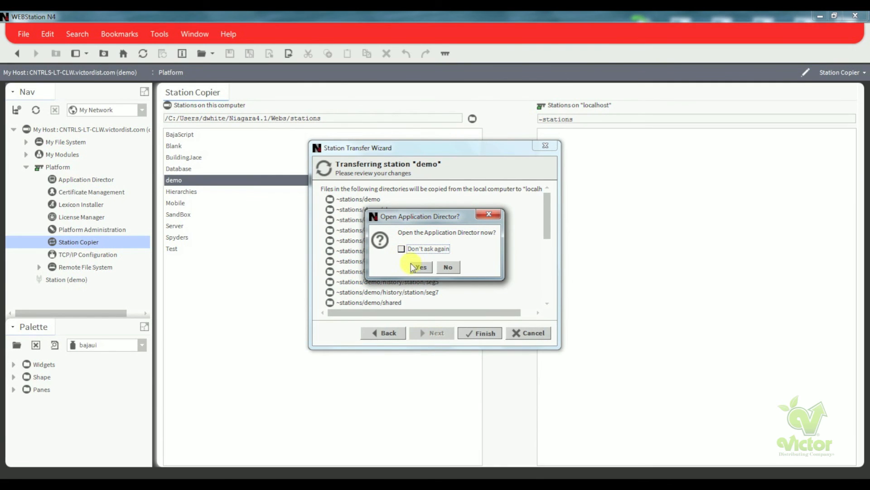
- Open the Application Director and log on to the demo station with the remembered credentials
left_click(421, 268)
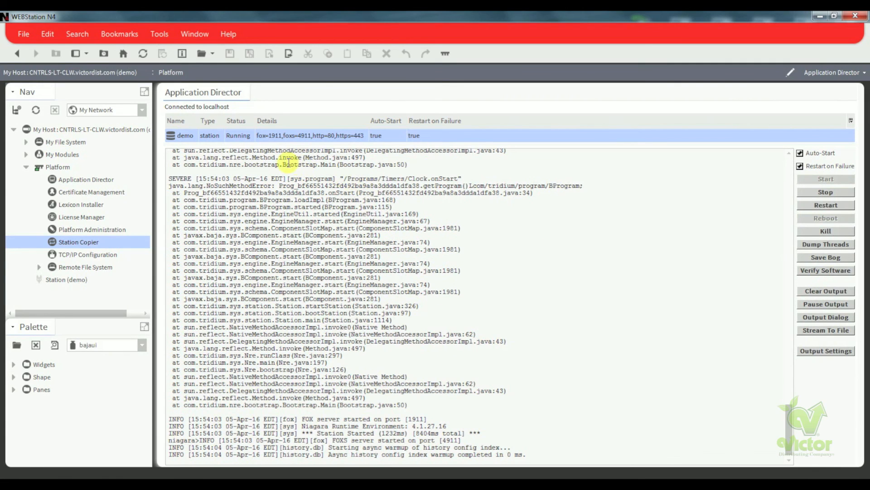
double_click(243, 136)
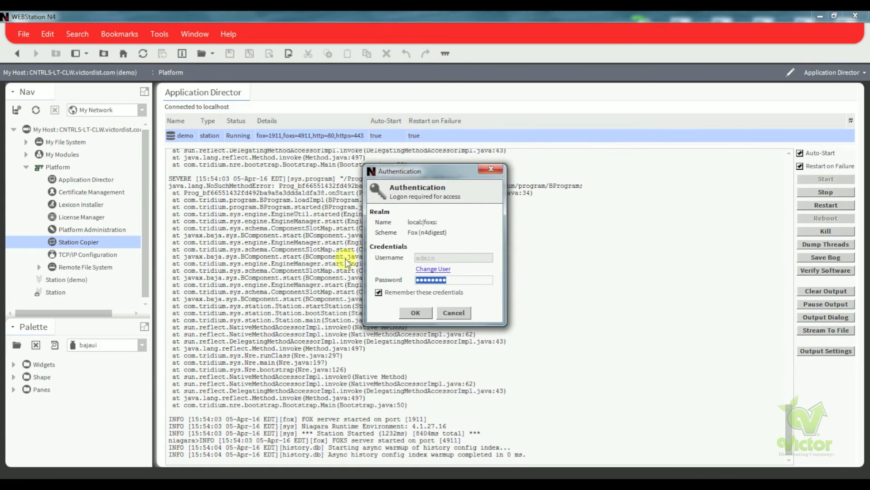
left_click(426, 314)
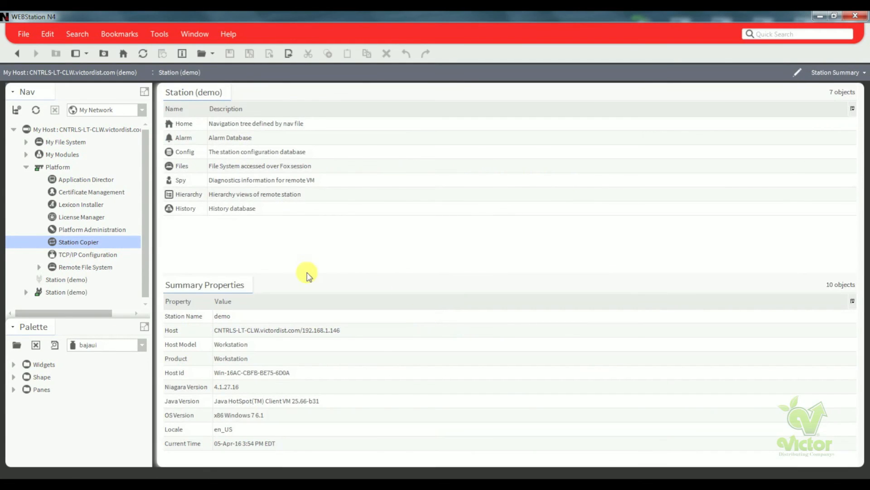
- Collapse the Platform node, expand the connected demo station, and close the disconnected duplicate Station (demo) entry
left_click(26, 167)
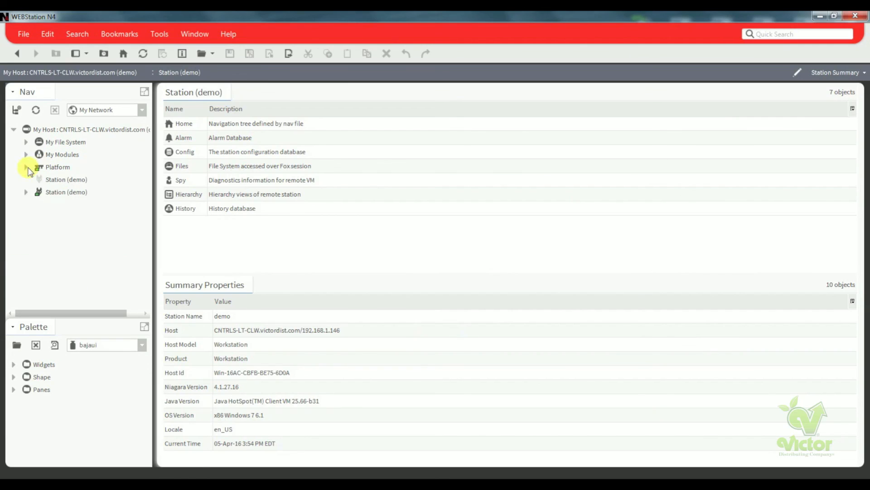
right_click(51, 182)
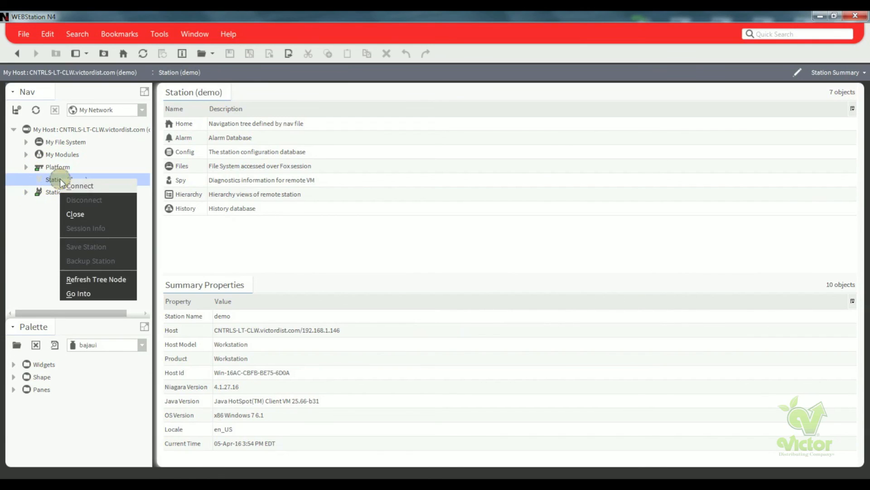
left_click(25, 192)
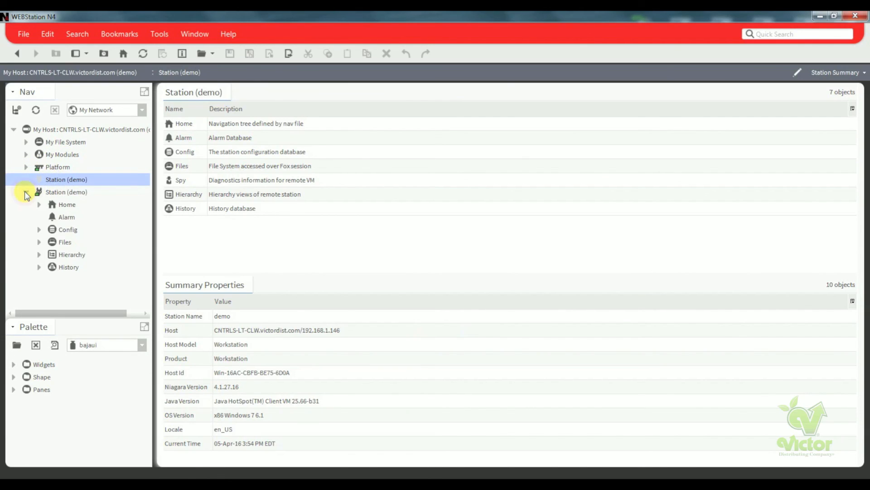
right_click(71, 180)
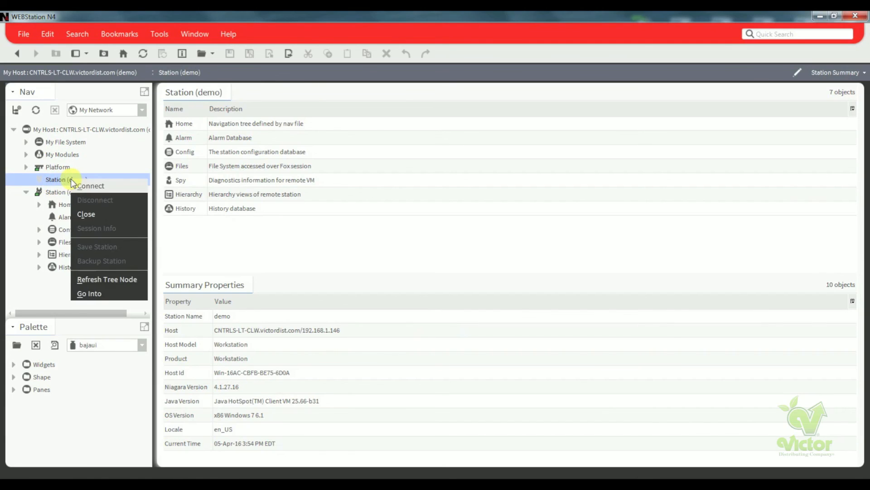
left_click(86, 215)
left_click(422, 262)
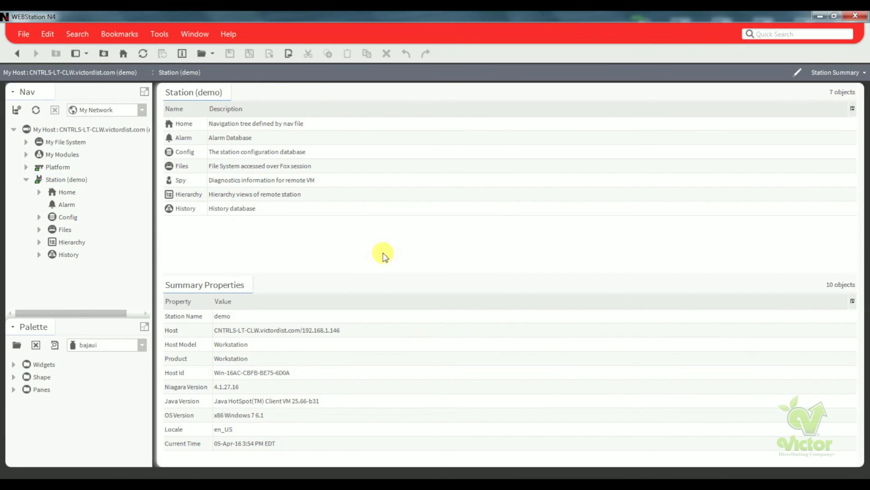
- Examine the migrated demo station's Config tree, including its Drivers and Playground folders
left_click(39, 218)
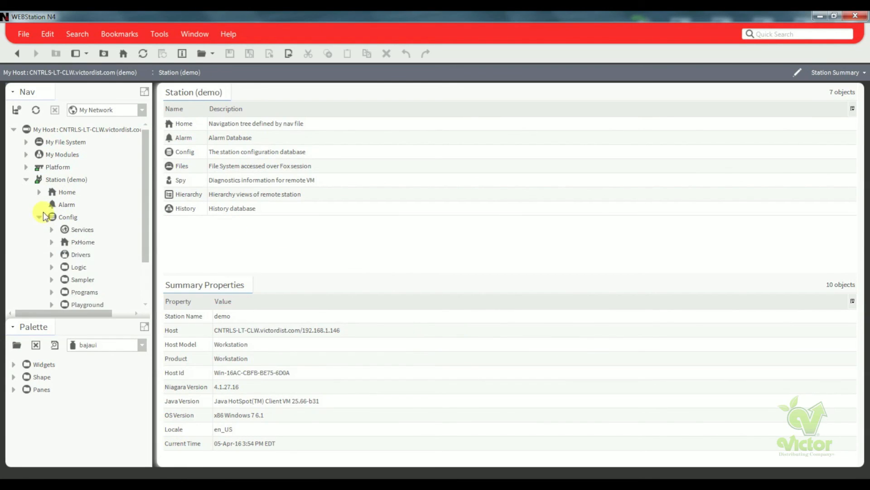
scroll(44, 211, "down", 4)
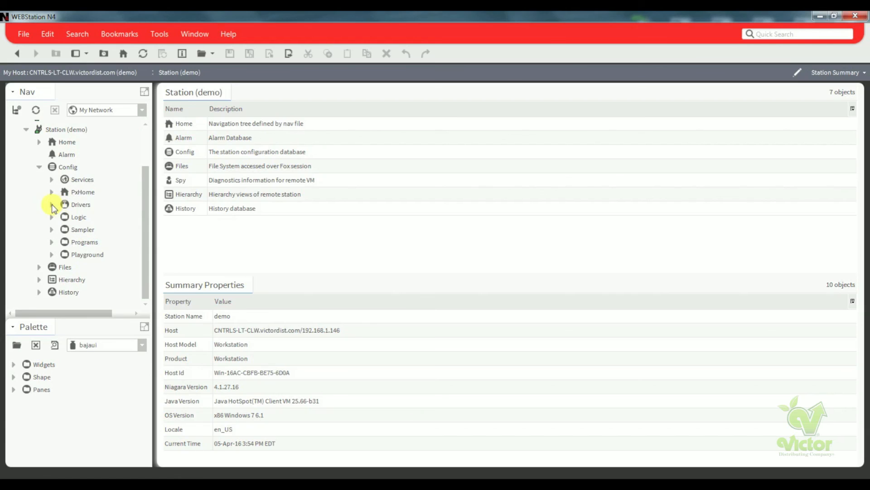
left_click(52, 204)
left_click(52, 204)
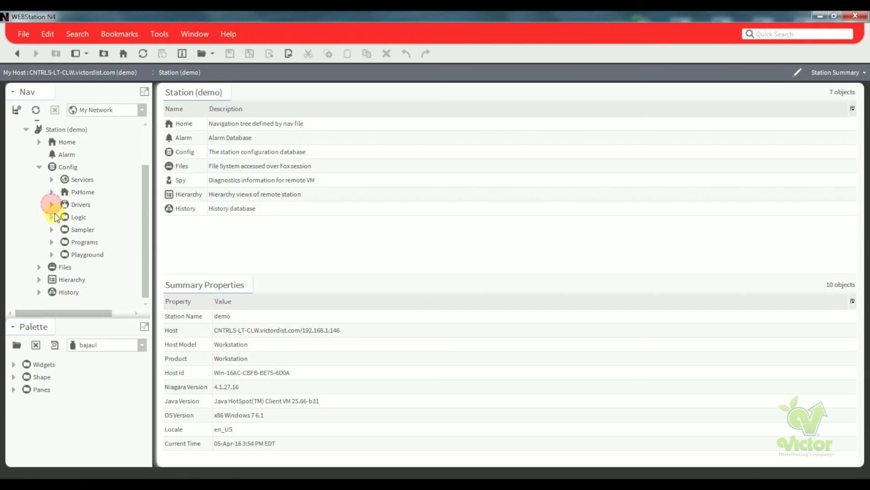
left_click(52, 254)
left_click(51, 254)
scroll(34, 211, "up", 2)
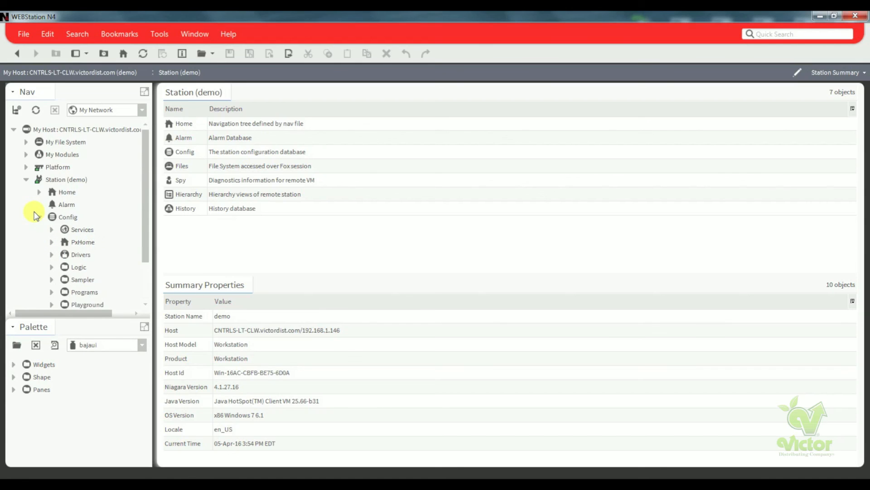
scroll(33, 212, "down", 2)
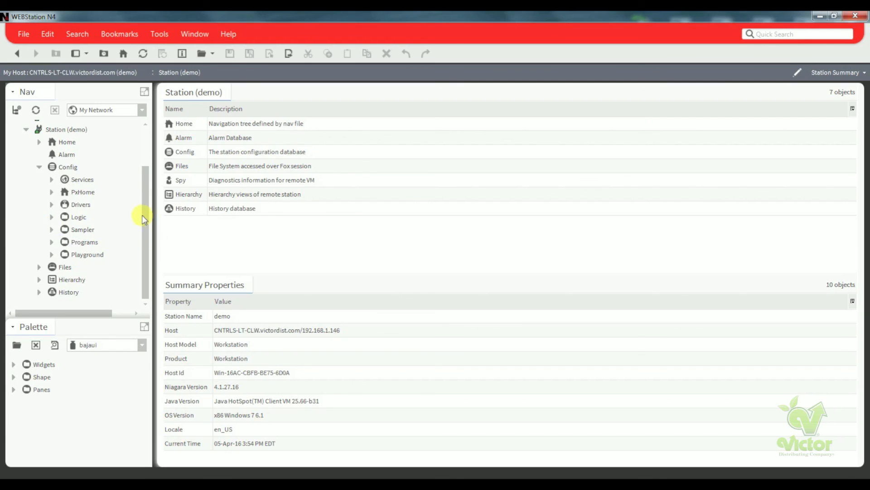
mouse_move(141, 214)
left_mouse_down()
mouse_move(146, 165)
mouse_move(144, 228)
left_mouse_up()
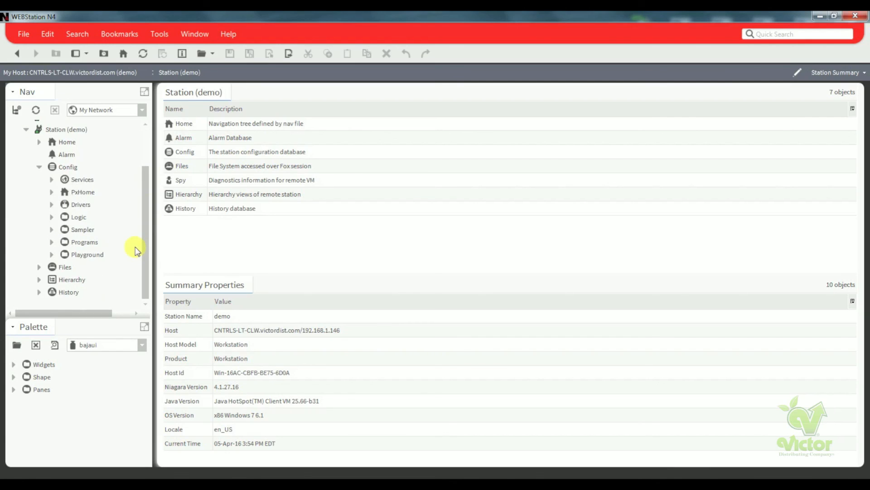